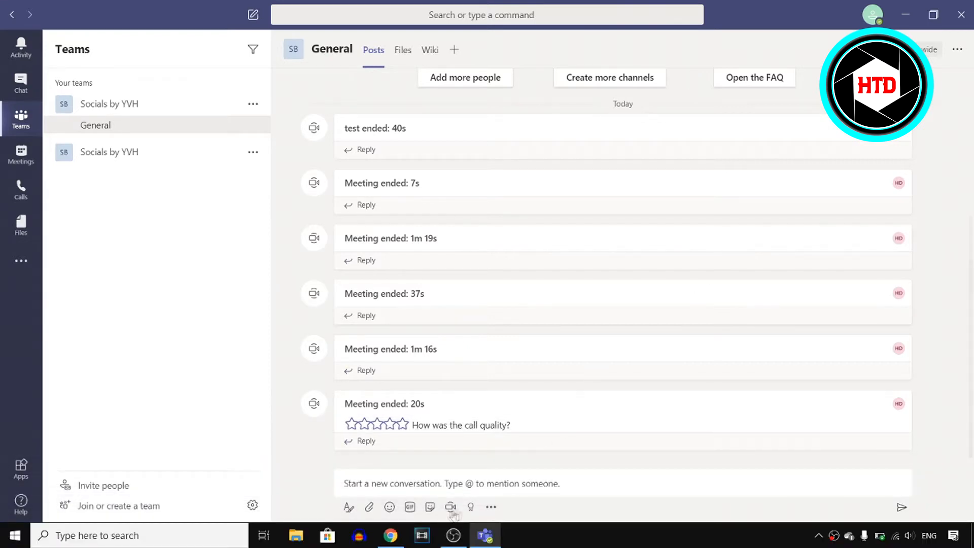
Start an instant Meet now meeting from the General channel with the camera on
left_click(450, 508)
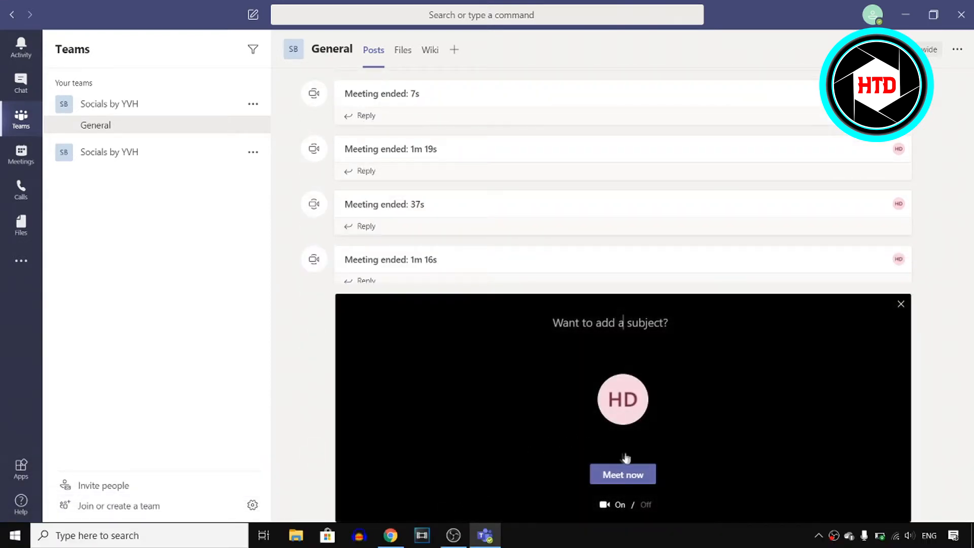
left_click(625, 473)
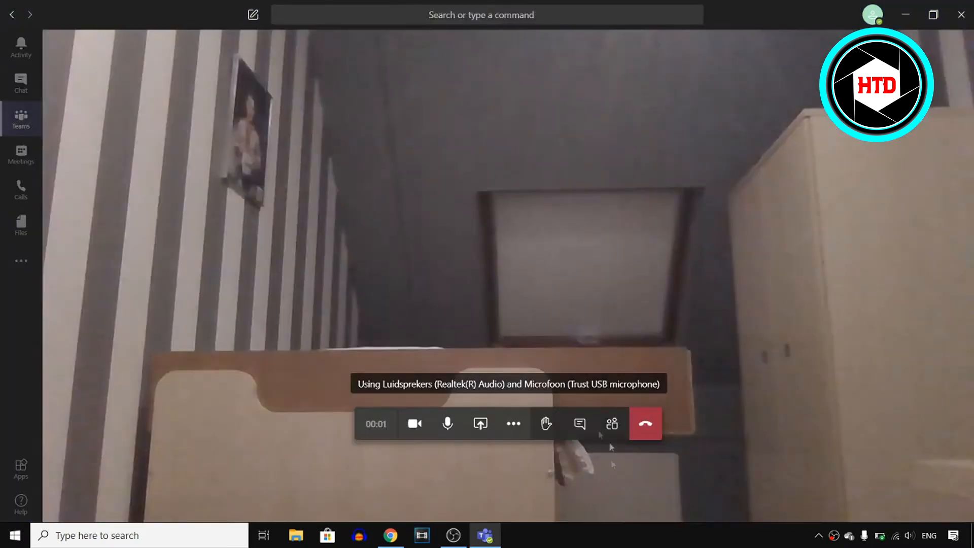
Show the background effects choices from the meeting's More actions menu
left_click(514, 426)
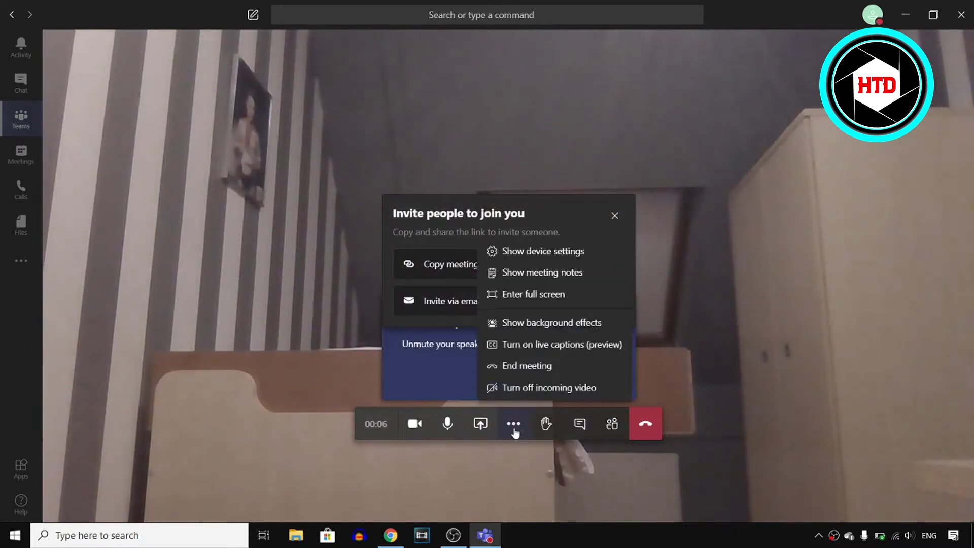
left_click(584, 332)
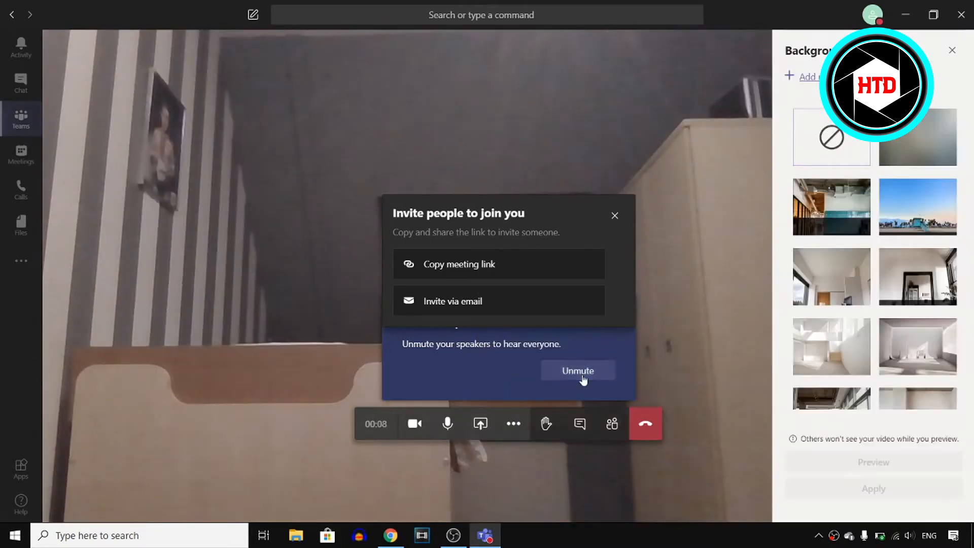
scroll(907, 201, "down", 5)
scroll(907, 202, "down", 3)
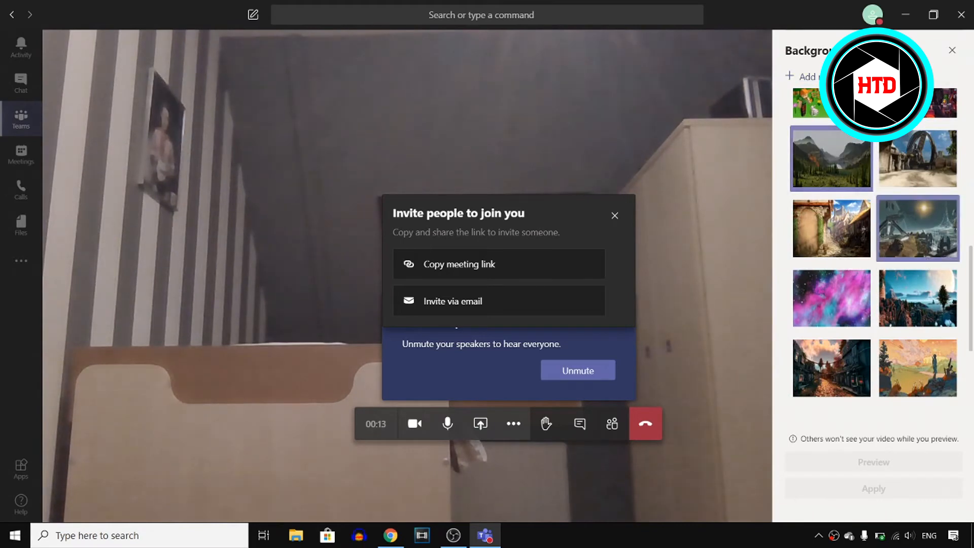
Apply the mountain valley background, then upload the laptop desk JPG as a custom background
left_click(882, 488)
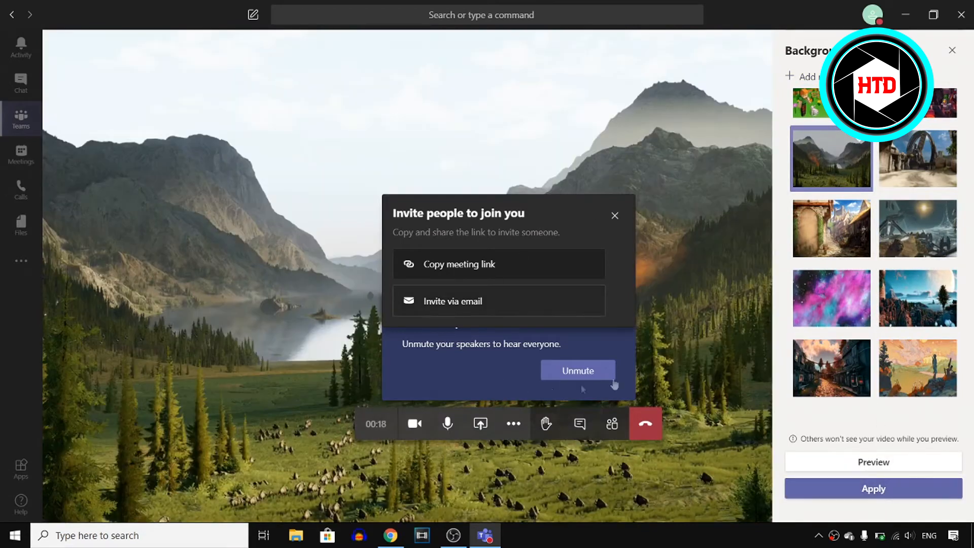
scroll(875, 228, "up", 5)
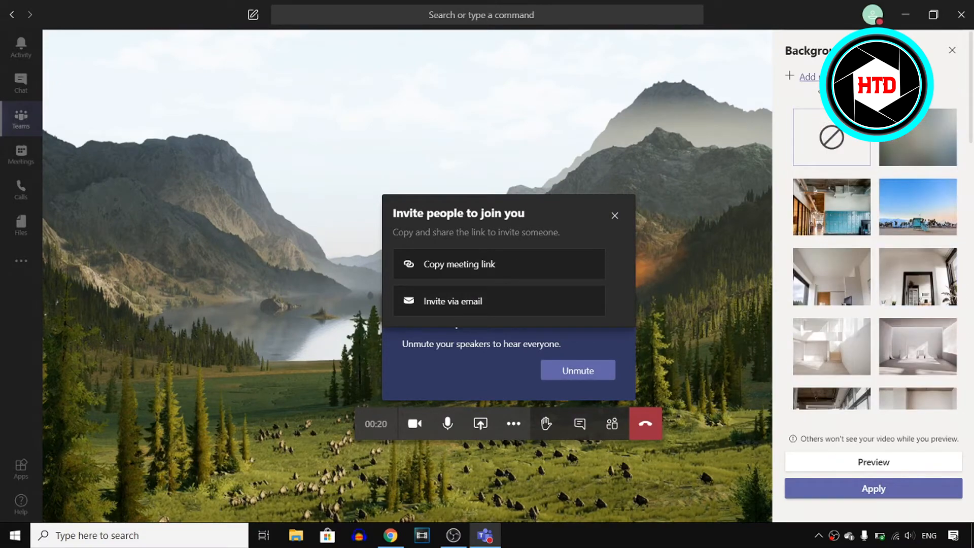
left_click(805, 76)
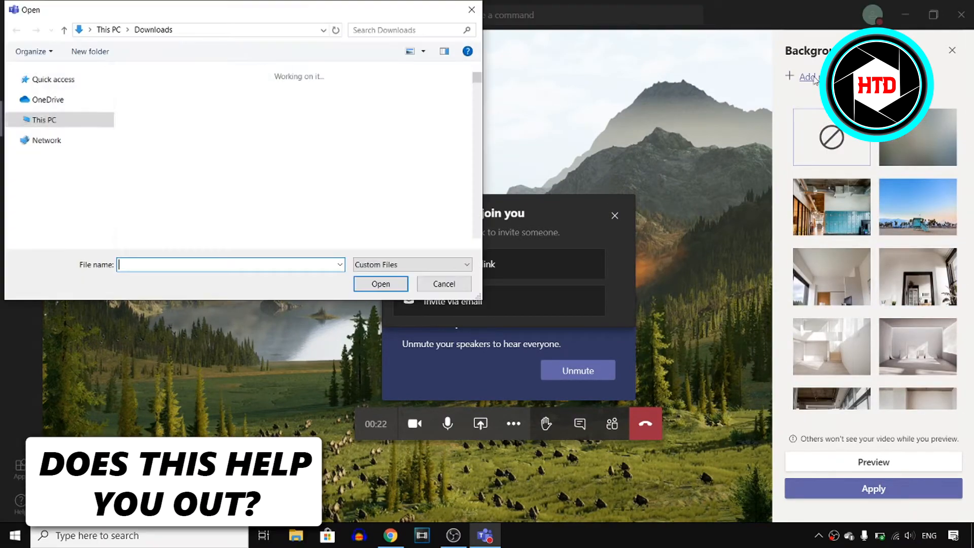
scroll(407, 138, "down", 2)
scroll(411, 152, "down", 2)
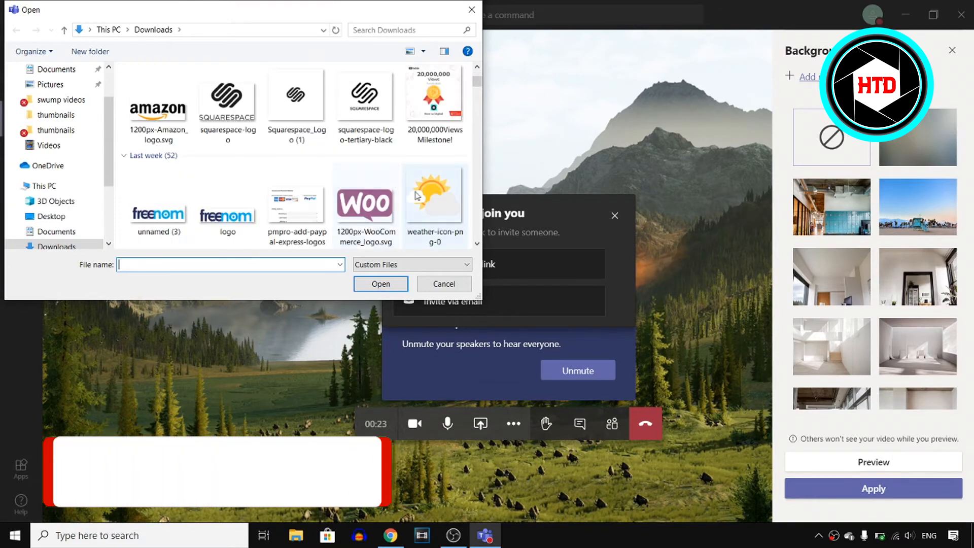
scroll(414, 164, "down", 2)
scroll(416, 177, "down", 2)
left_click(426, 114)
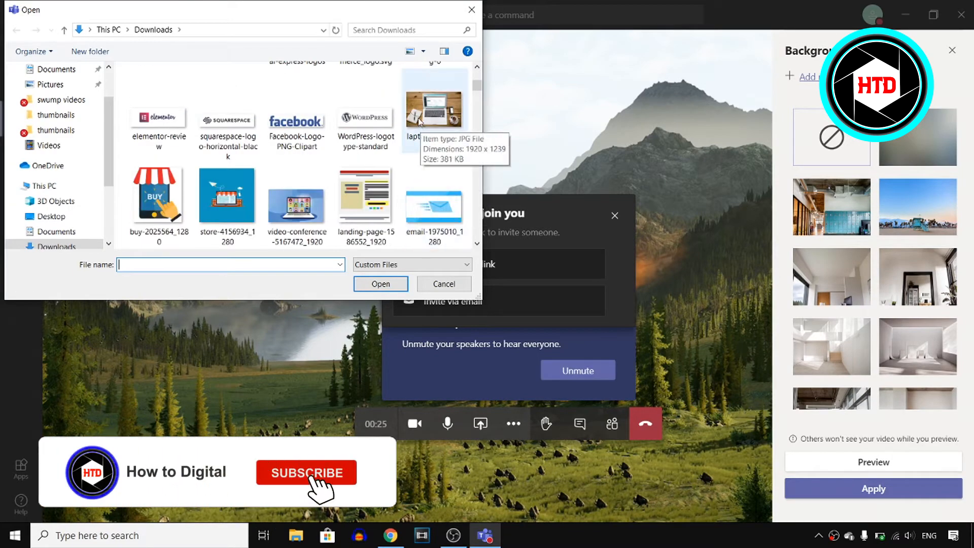
left_click(381, 284)
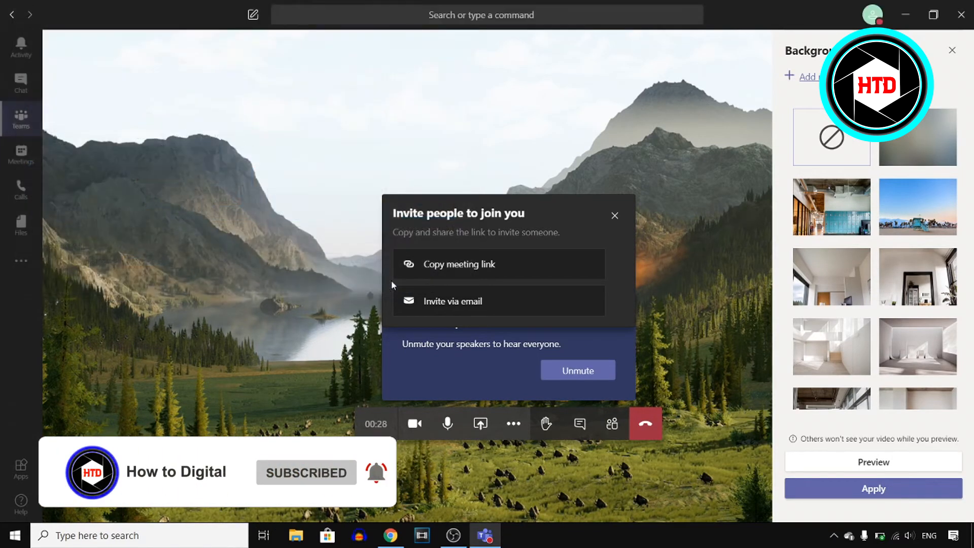
Preview the office lockers background on the meeting video after considering the beach scene
left_click(887, 495)
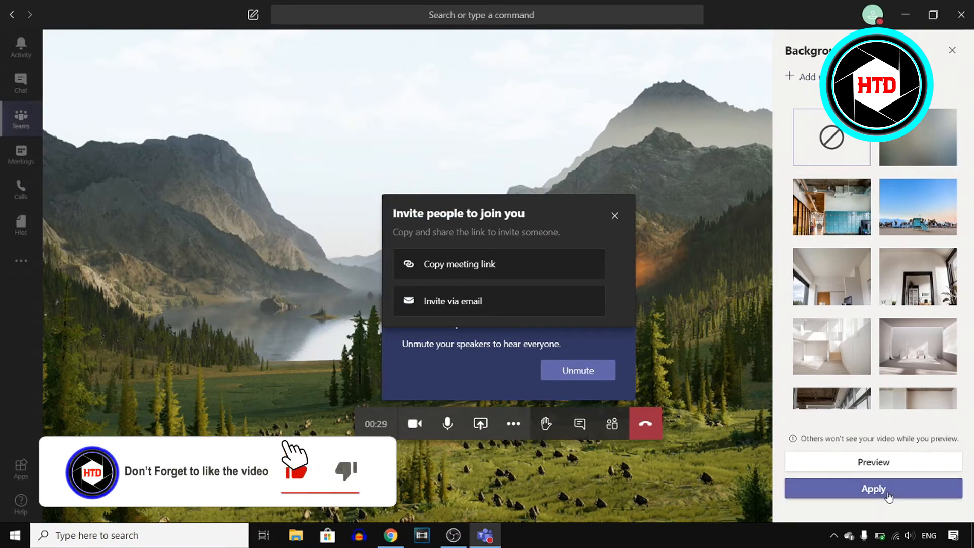
scroll(837, 290, "down", 3)
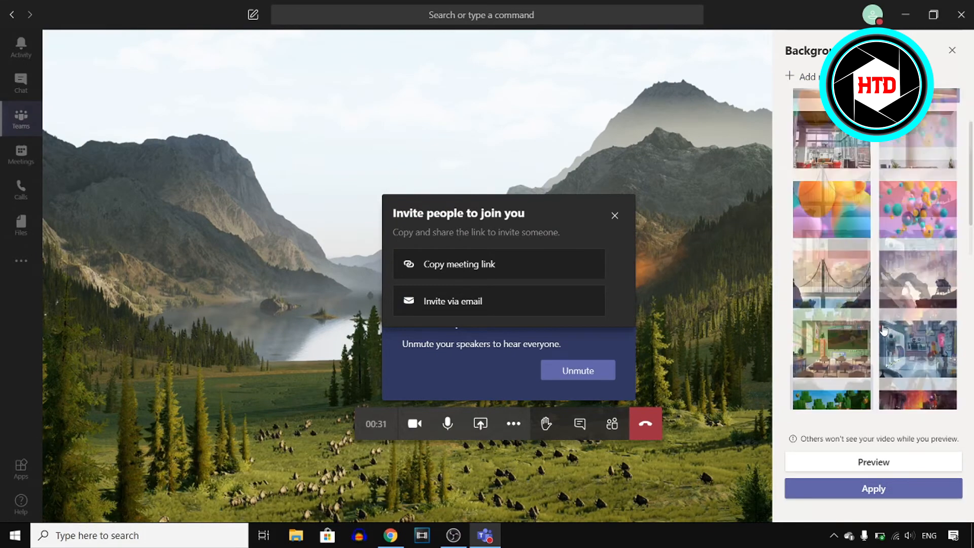
scroll(874, 319, "down", 3)
scroll(882, 329, "down", 3)
scroll(883, 320, "up", 3)
scroll(867, 267, "up", 5)
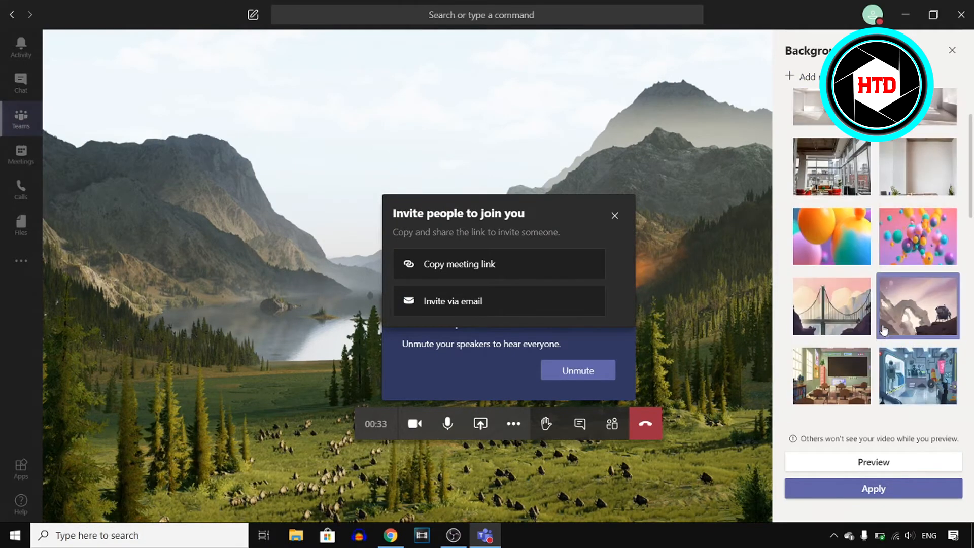
scroll(852, 190, "up", 5)
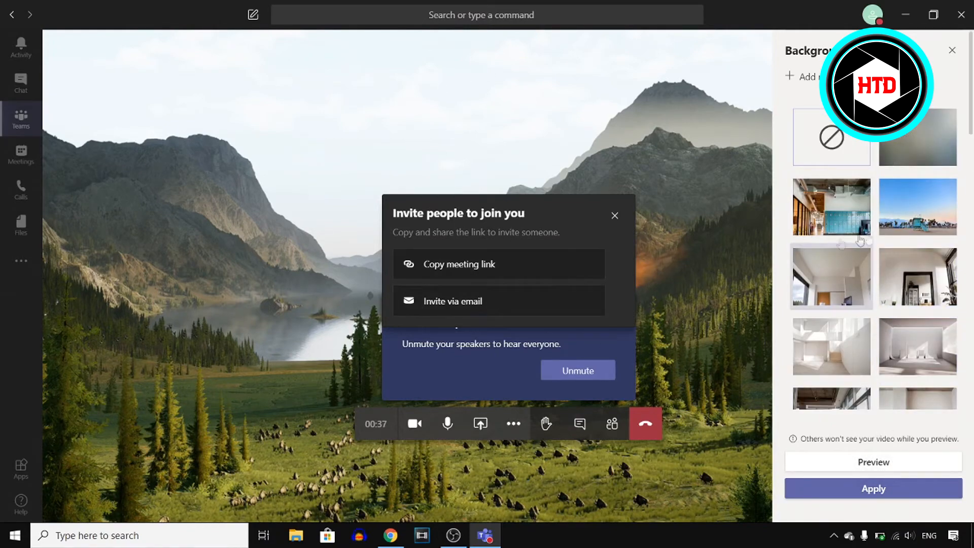
left_click(919, 220)
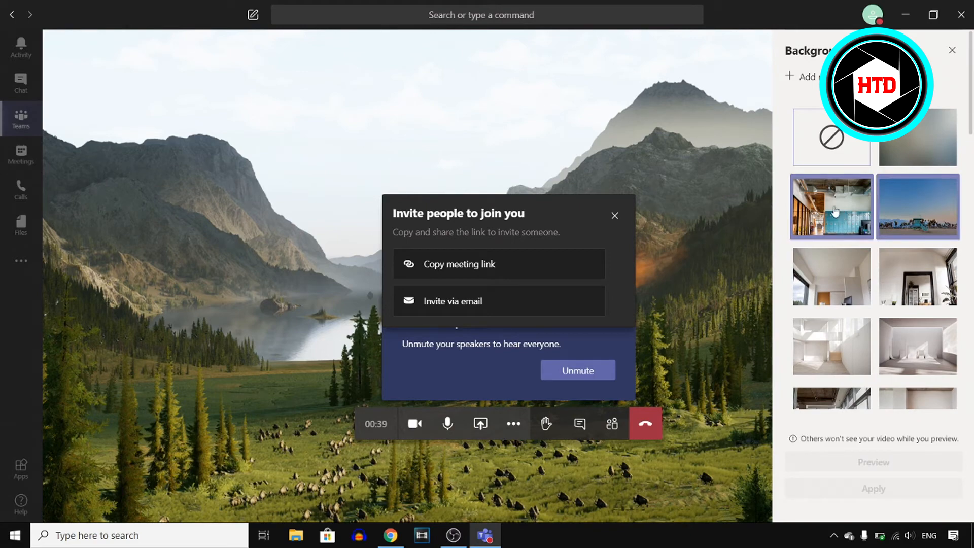
left_click(835, 213)
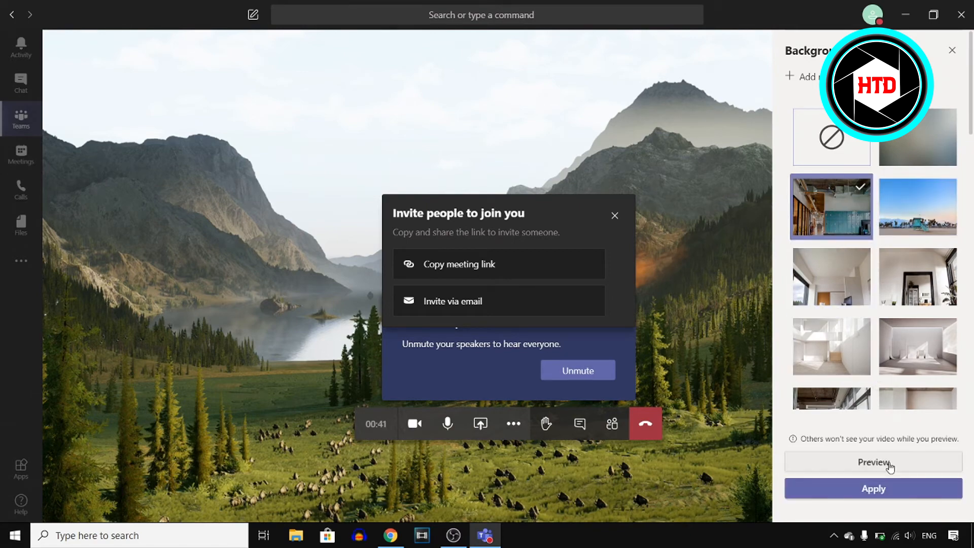
left_click(896, 493)
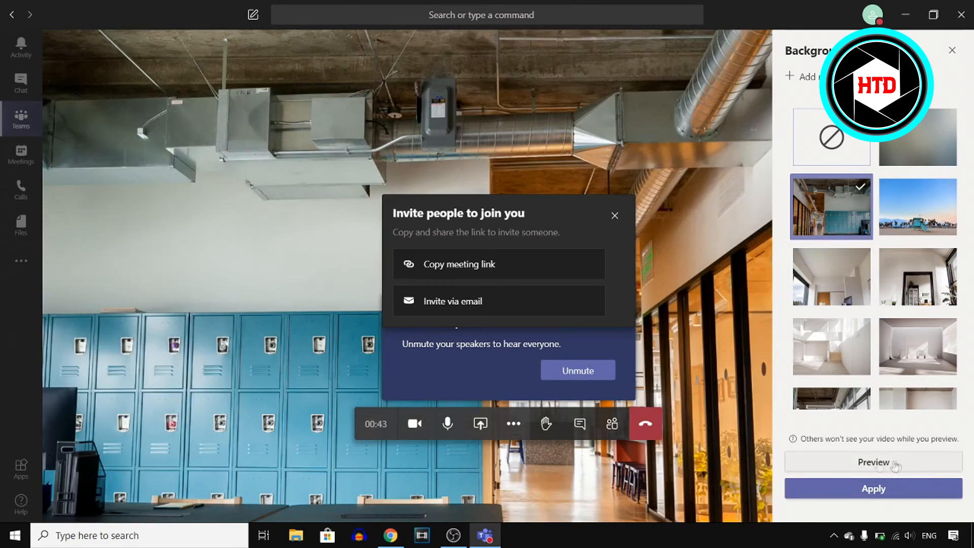
scroll(892, 370, "down", 5)
scroll(892, 369, "down", 5)
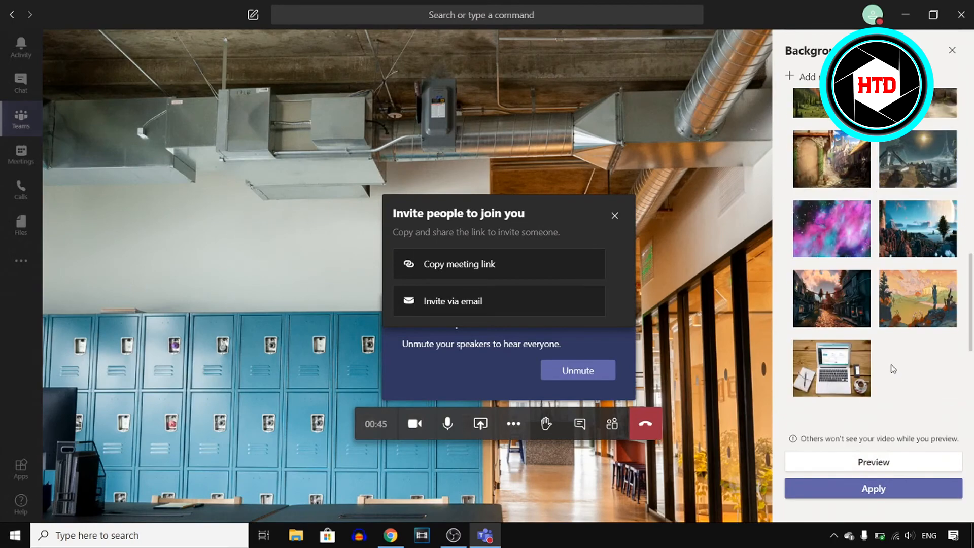
Preview the uploaded laptop photo, then apply the fantasy mountain-lake scene as the background
left_click(836, 368)
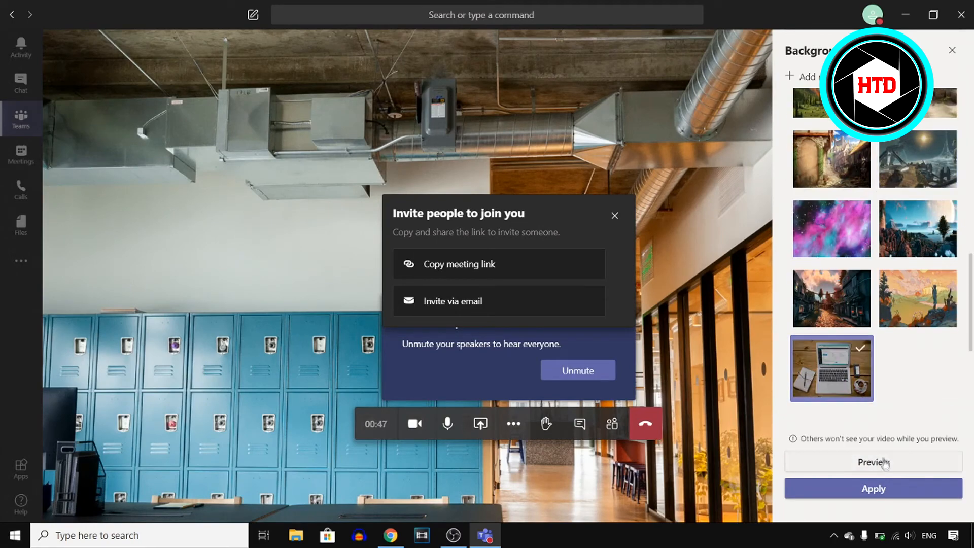
left_click(880, 488)
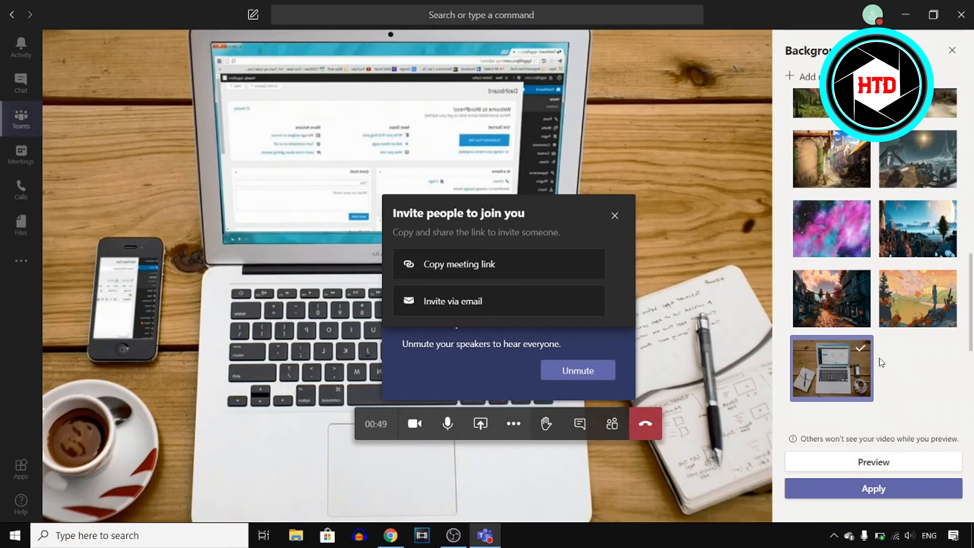
left_click(918, 229)
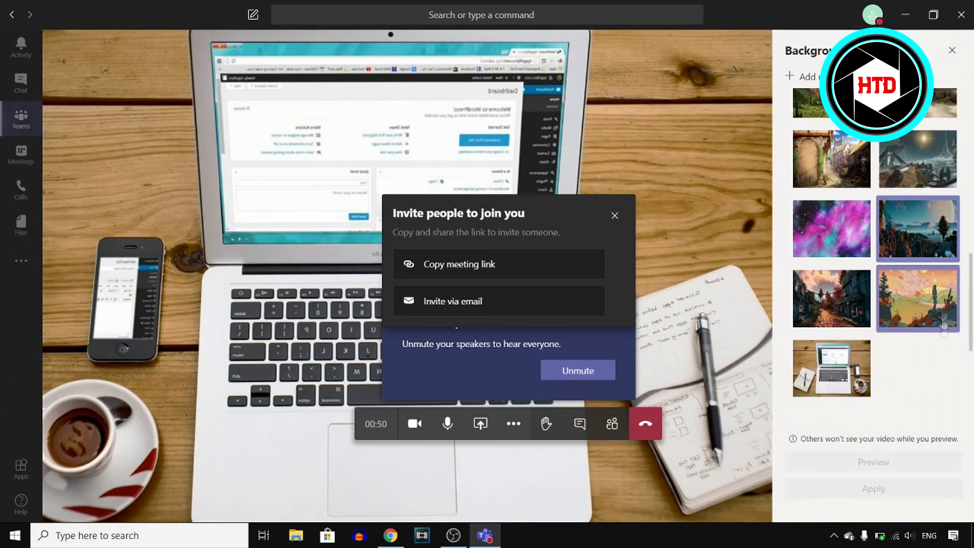
left_click(910, 489)
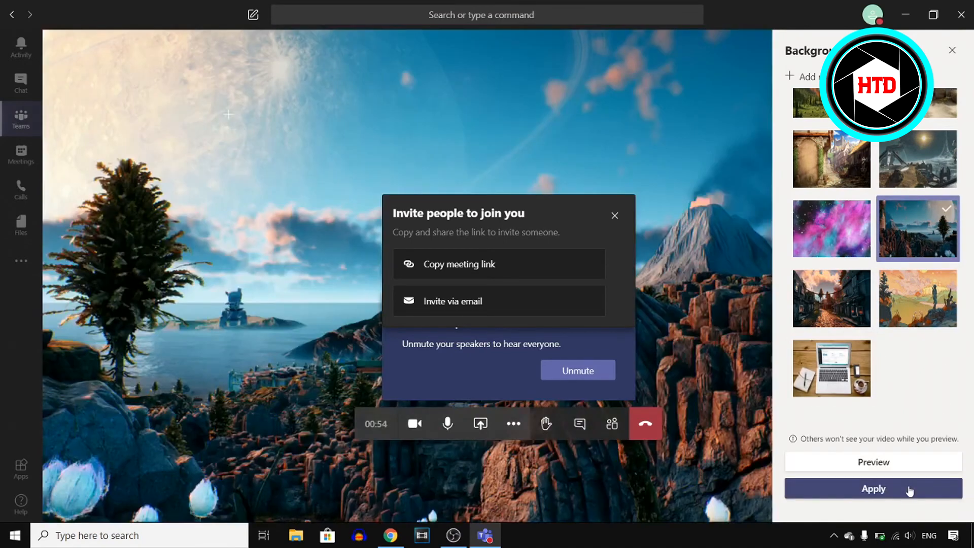